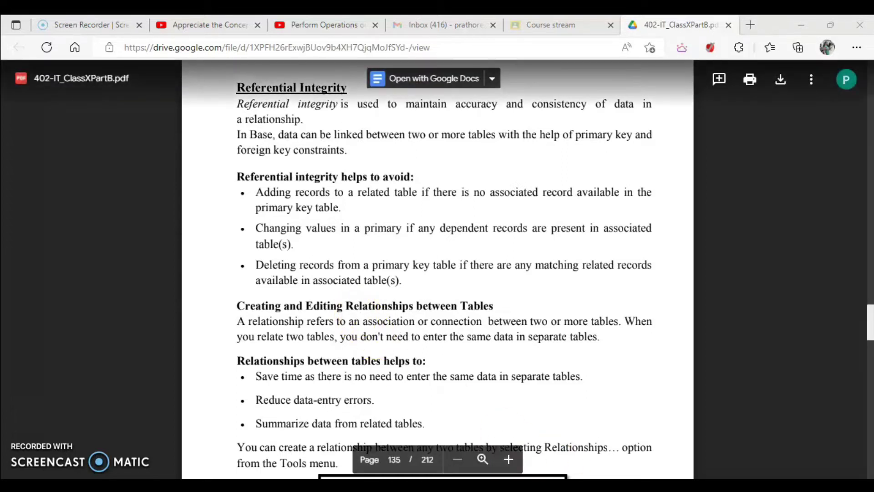
Step: Read the one-to-one and one-to-many relationship explanations in the PDF textbook and compare them with the example tables in the Writer notes
{"action": "left_click", "coordinate": [810, 450]}
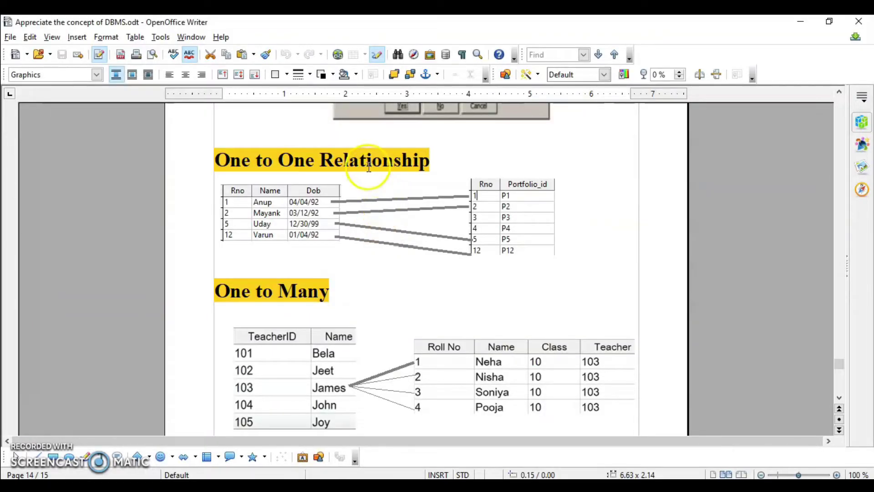
{"action": "key", "text": "alt+Tab"}
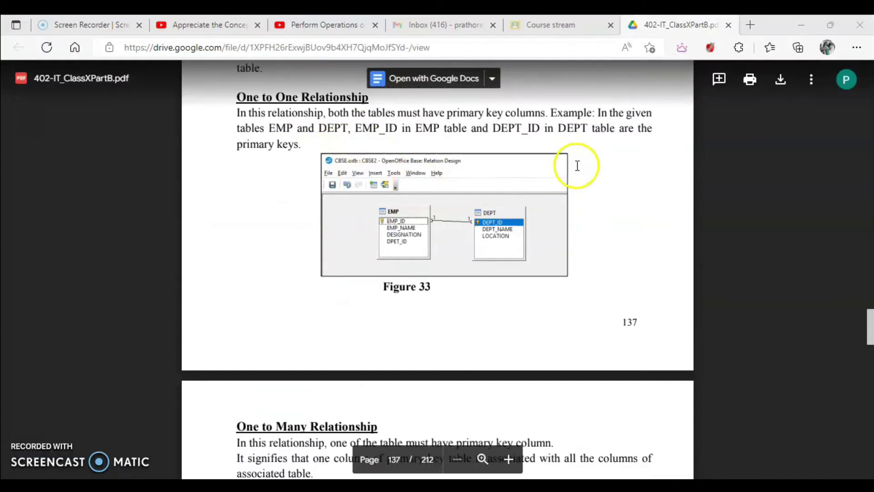
{"action": "scroll", "coordinate": [577, 166], "scroll_direction": "up", "scroll_amount": 1}
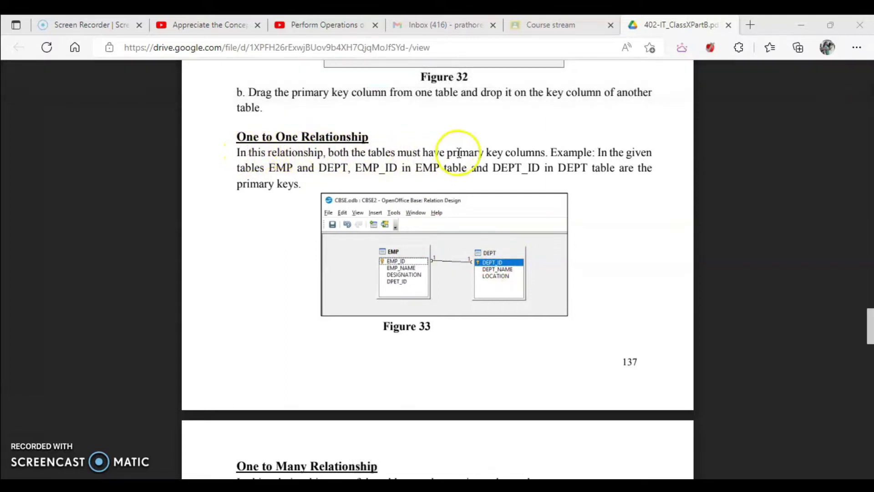
{"action": "key", "text": "alt+Tab"}
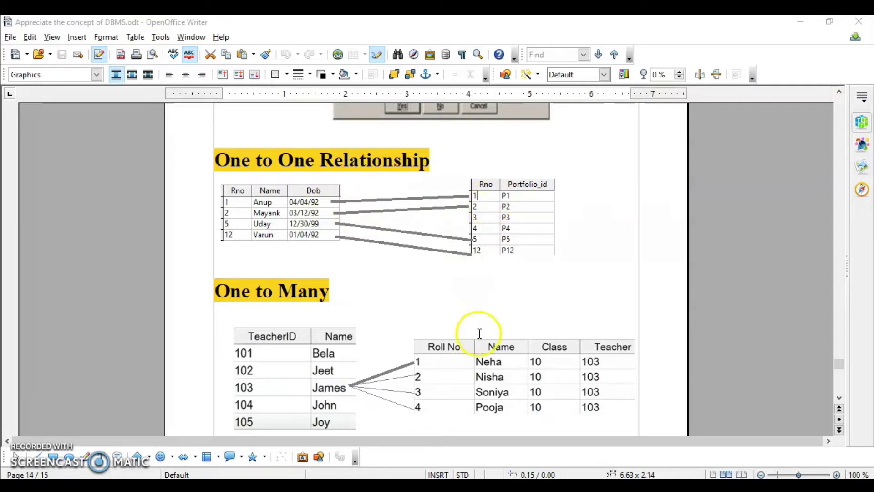
{"action": "scroll", "coordinate": [476, 328], "scroll_direction": "down", "scroll_amount": 1}
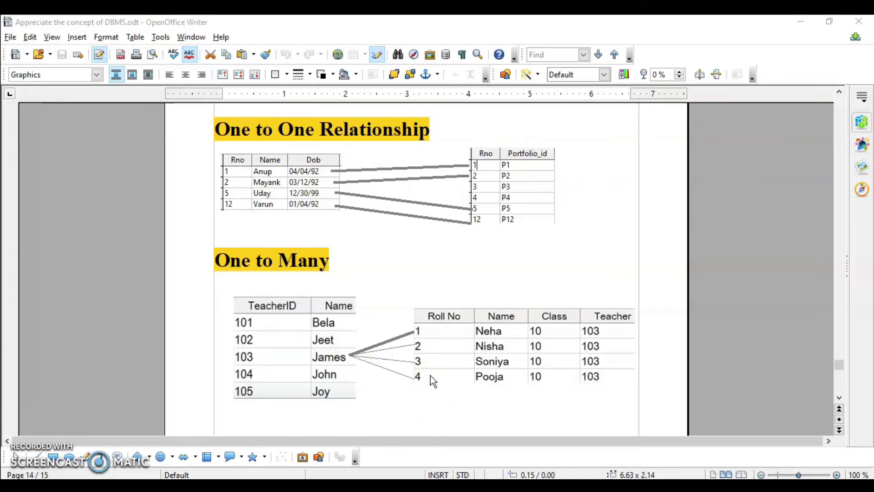
{"action": "scroll", "coordinate": [430, 375], "scroll_direction": "down", "scroll_amount": 10}
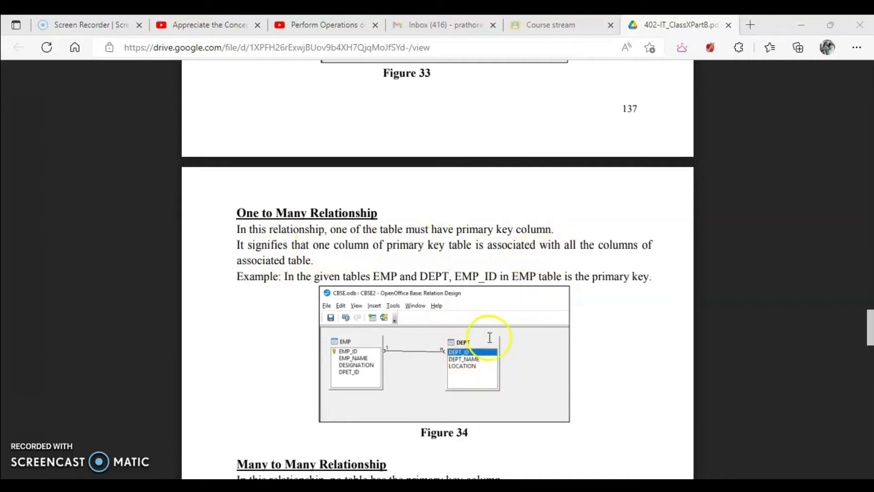
{"action": "scroll", "coordinate": [456, 363], "scroll_direction": "down", "scroll_amount": 6}
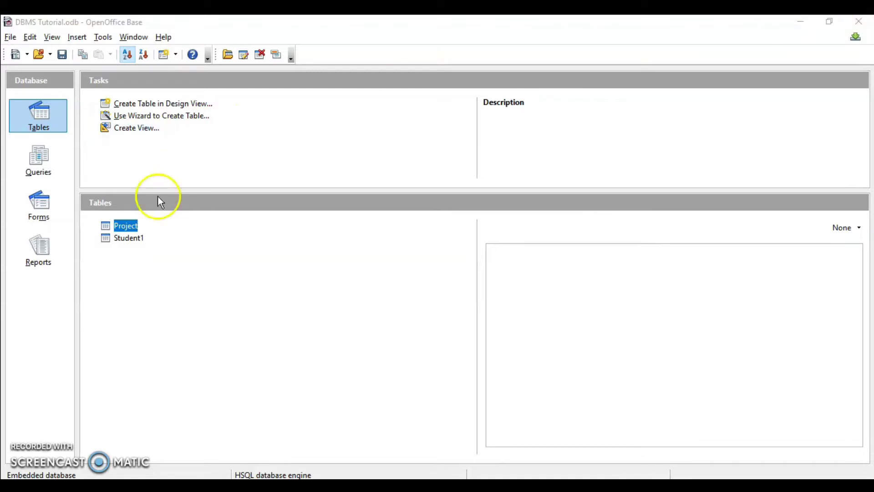
Step: In the DBMS Tutorial database, examine the fields, field types and primary keys of the Student1 and Project tables in design view
{"action": "right_click", "coordinate": [128, 238]}
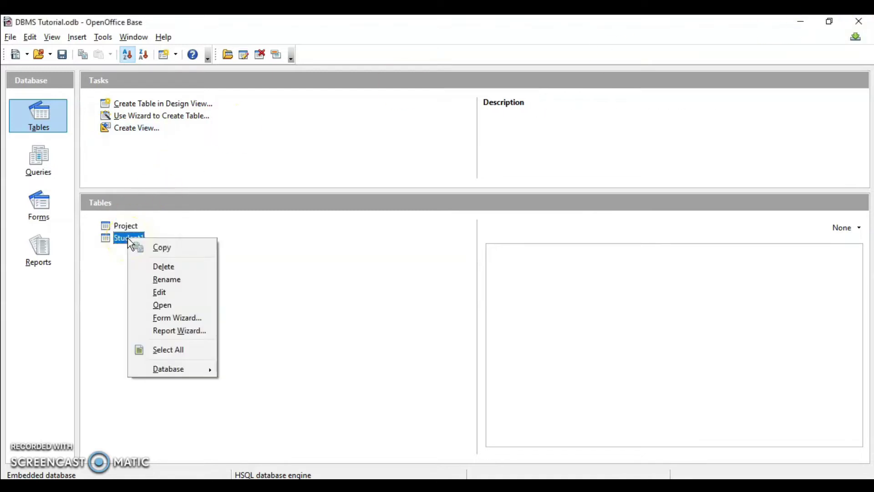
{"action": "left_click", "coordinate": [174, 290]}
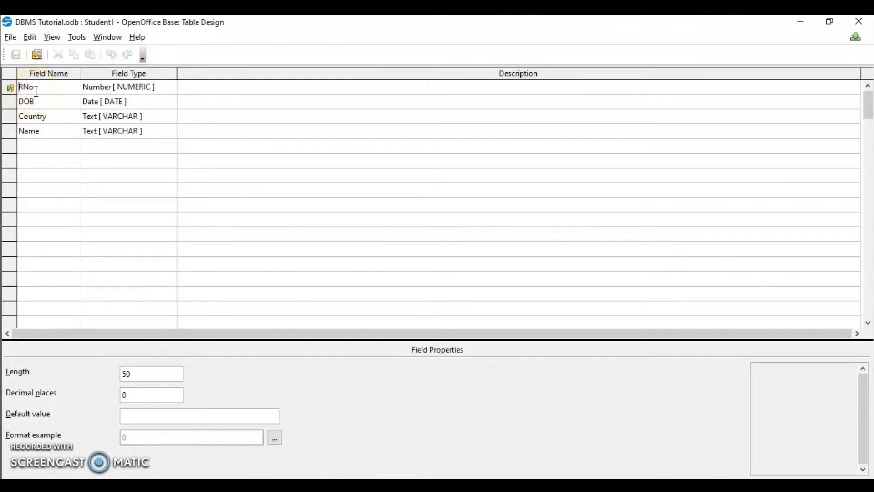
{"action": "left_click", "coordinate": [860, 23]}
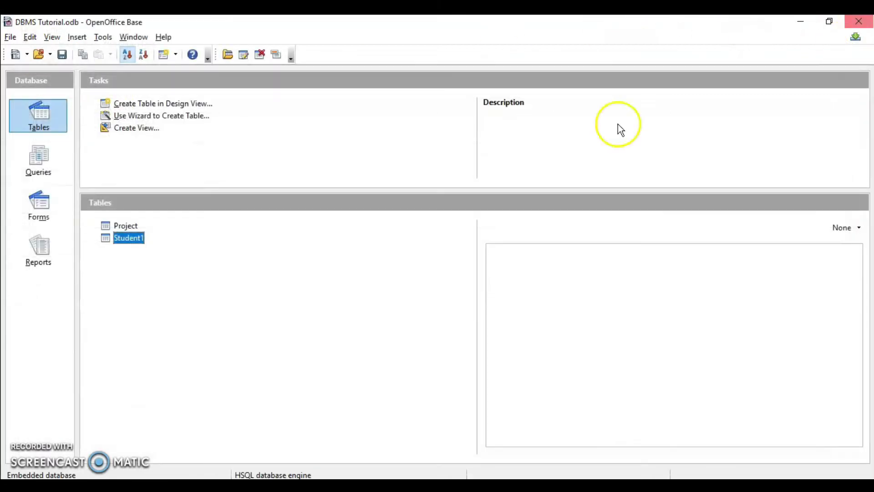
{"action": "double_click", "coordinate": [132, 227]}
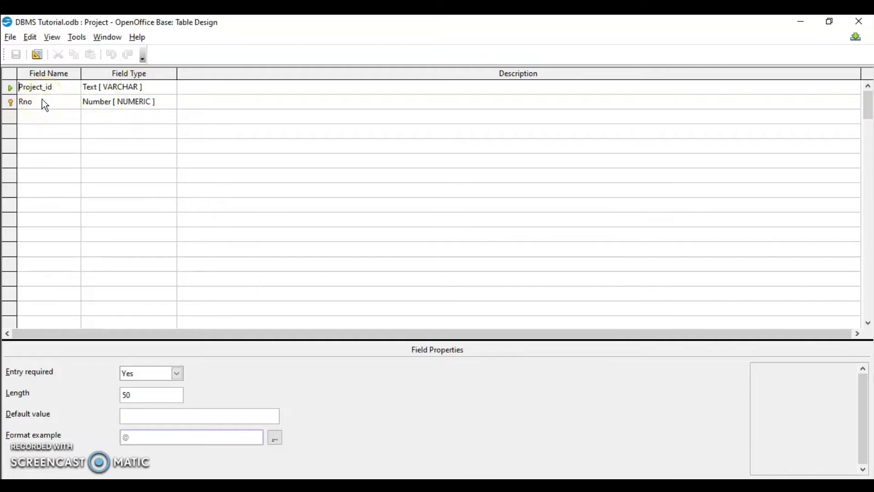
{"action": "left_click", "coordinate": [115, 104]}
{"action": "left_click", "coordinate": [859, 22]}
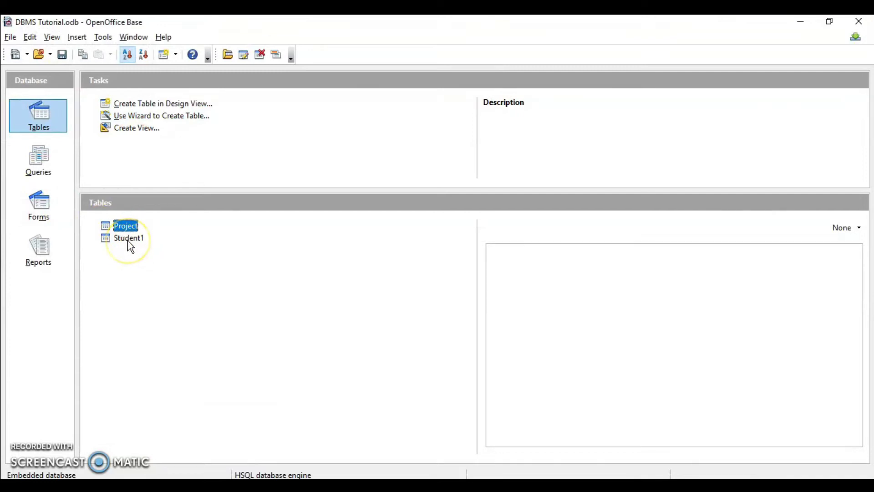
Step: Open the Student1 and Project tables in turn and compare the roll numbers in their records
{"action": "double_click", "coordinate": [109, 239]}
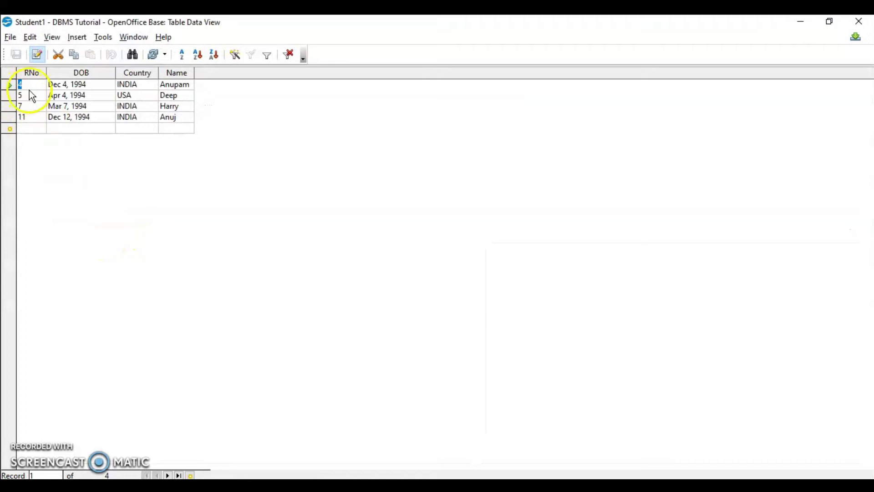
{"action": "left_click", "coordinate": [859, 22]}
{"action": "left_click", "coordinate": [127, 226]}
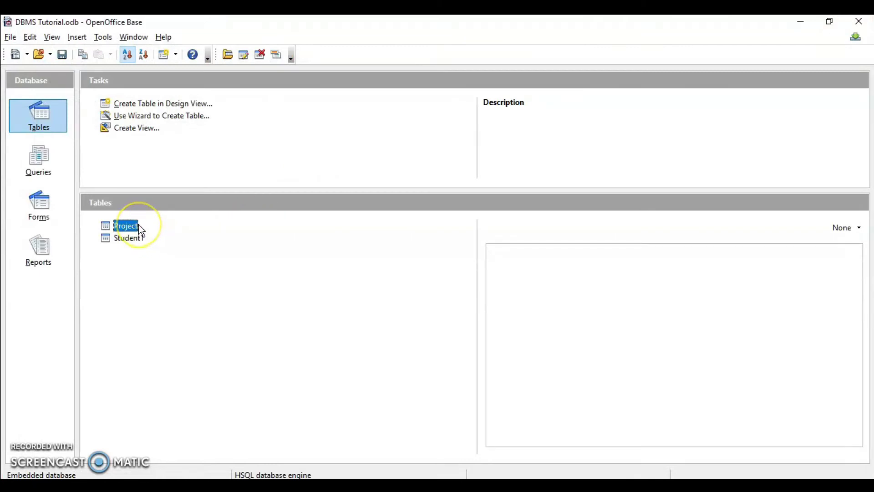
{"action": "double_click", "coordinate": [138, 226]}
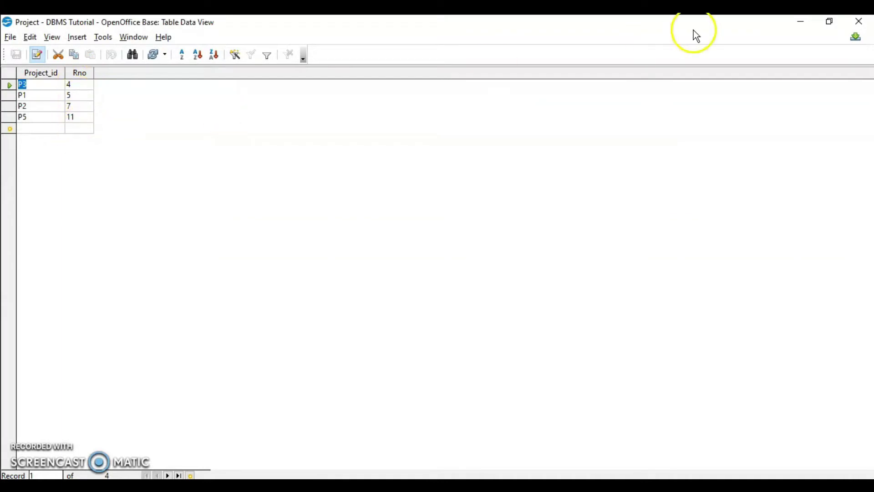
{"action": "left_click", "coordinate": [859, 22]}
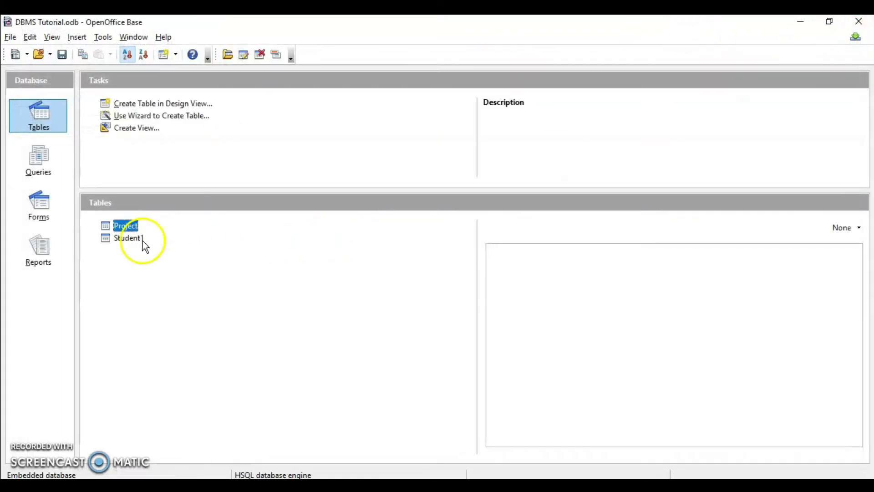
{"action": "double_click", "coordinate": [126, 238]}
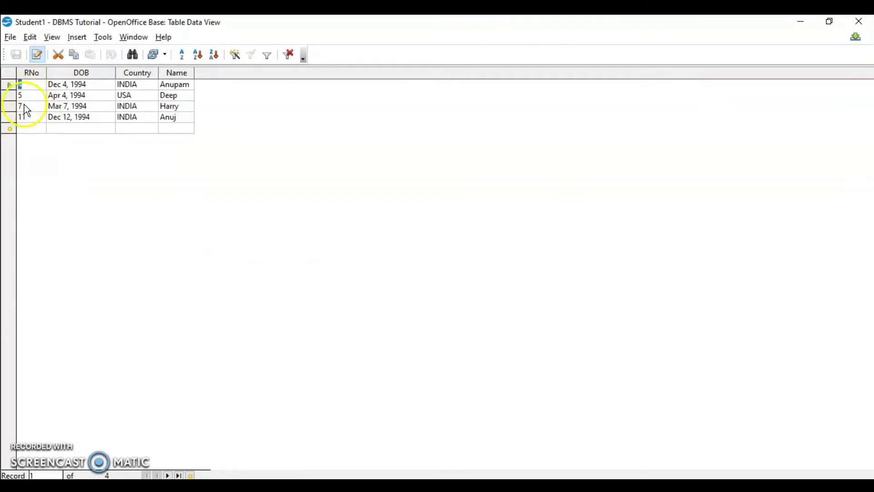
{"action": "left_click", "coordinate": [859, 22]}
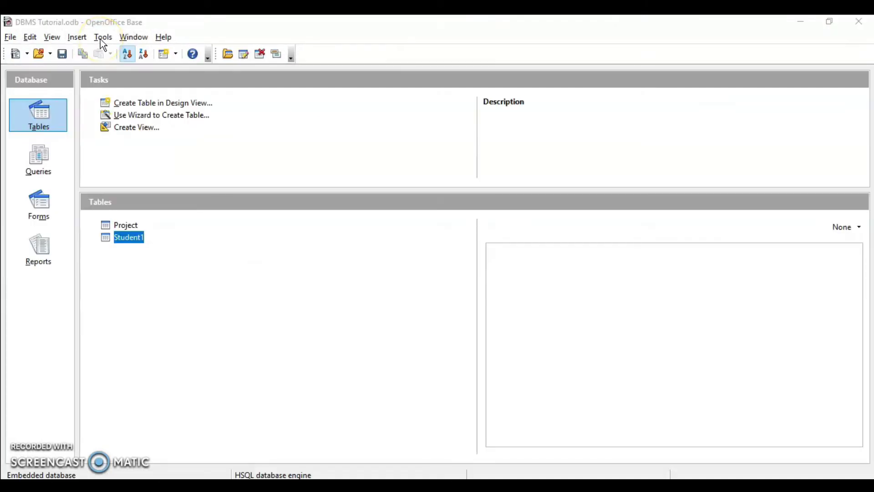
Step: Open the database's relation design and add the Student1 and Project tables to it
{"action": "left_click", "coordinate": [101, 40]}
{"action": "left_click", "coordinate": [110, 52]}
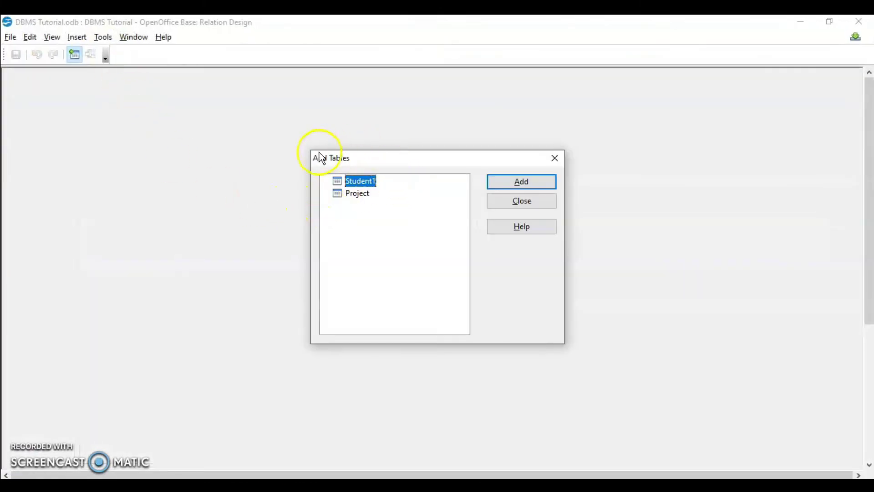
{"action": "left_click_drag", "start_coordinate": [439, 160], "coordinate": [352, 152]}
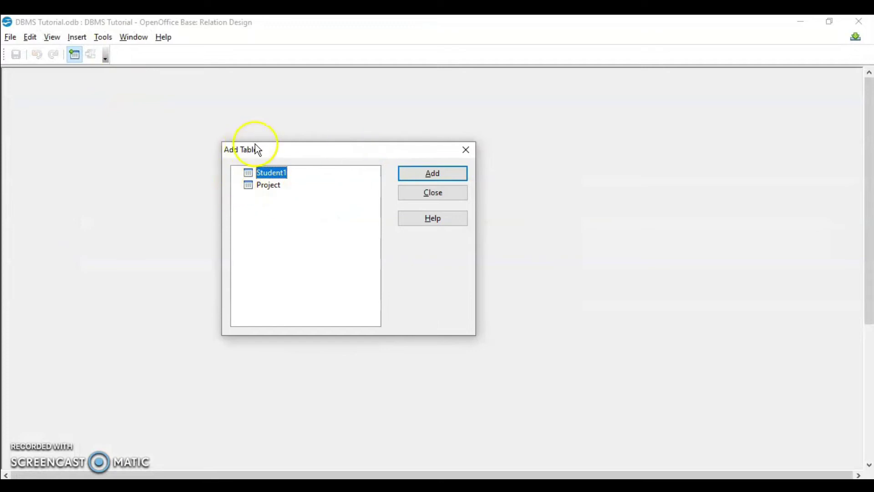
{"action": "left_click", "coordinate": [432, 175]}
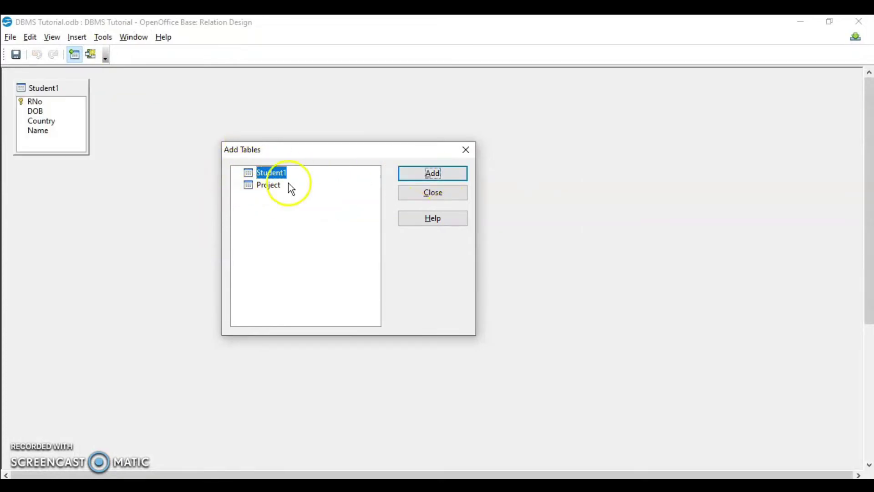
{"action": "left_click", "coordinate": [272, 185]}
{"action": "left_click", "coordinate": [421, 173]}
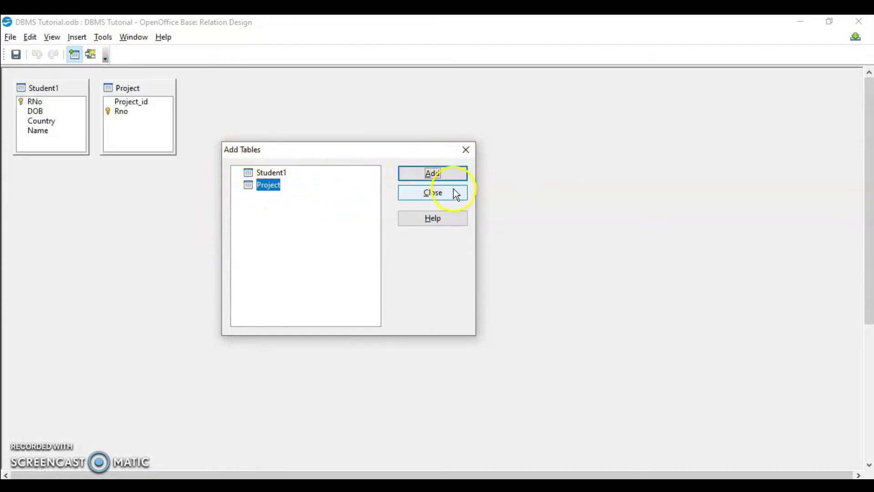
{"action": "left_click", "coordinate": [438, 202]}
Step: Move the Project table away from Student1 and link Student1's RNo field to Project's Rno field
{"action": "left_click_drag", "start_coordinate": [152, 104], "coordinate": [292, 167]}
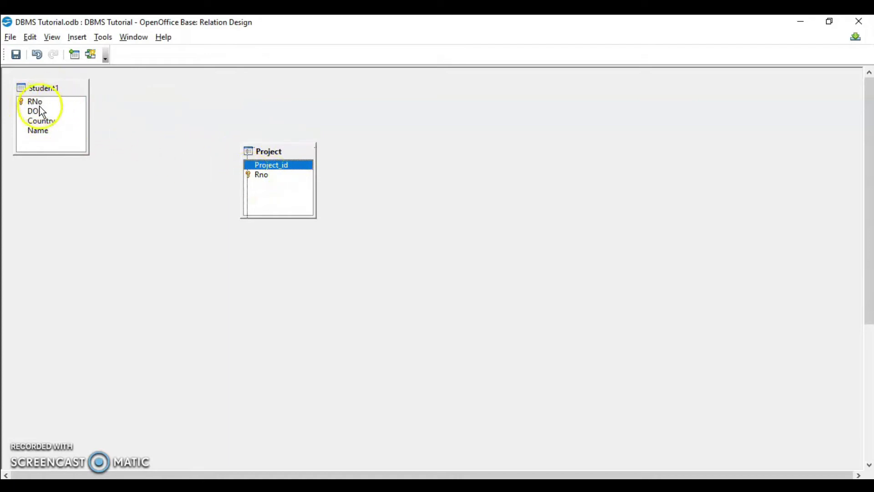
{"action": "left_click_drag", "start_coordinate": [36, 103], "coordinate": [260, 182]}
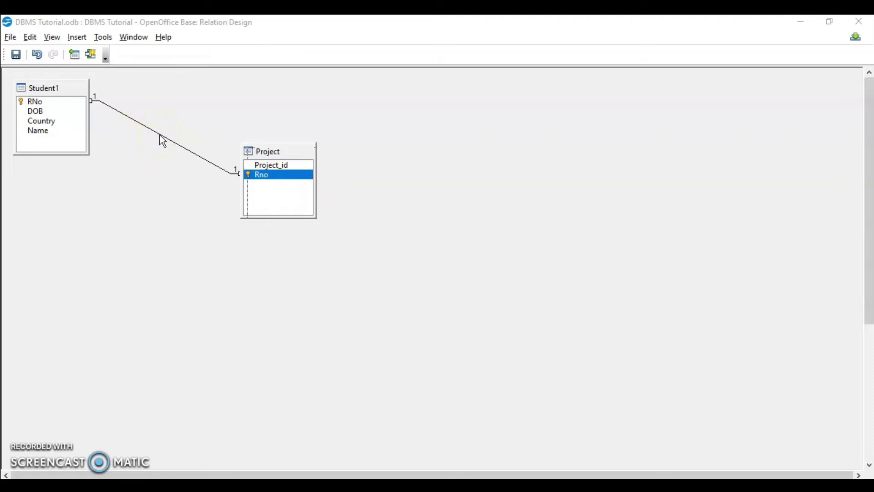
Step: Delete the relation between Student1 and Project and bring up the delete option for the Project table
{"action": "right_click", "coordinate": [145, 127]}
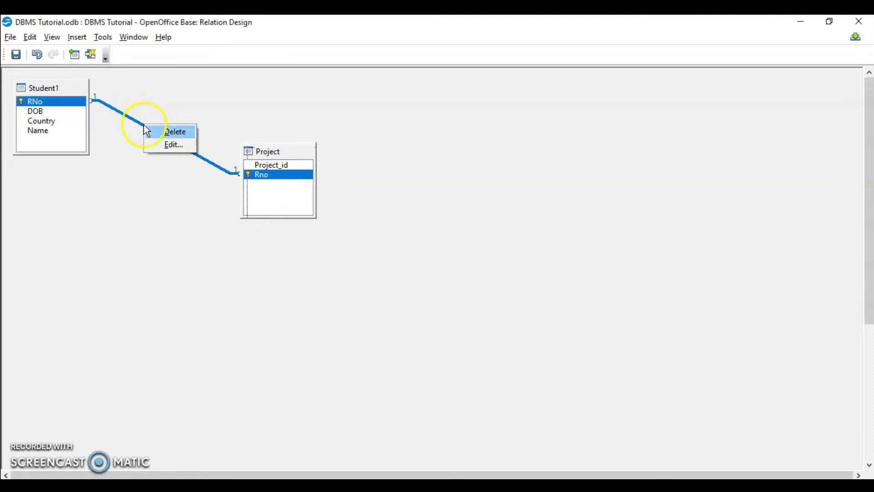
{"action": "left_click", "coordinate": [177, 132]}
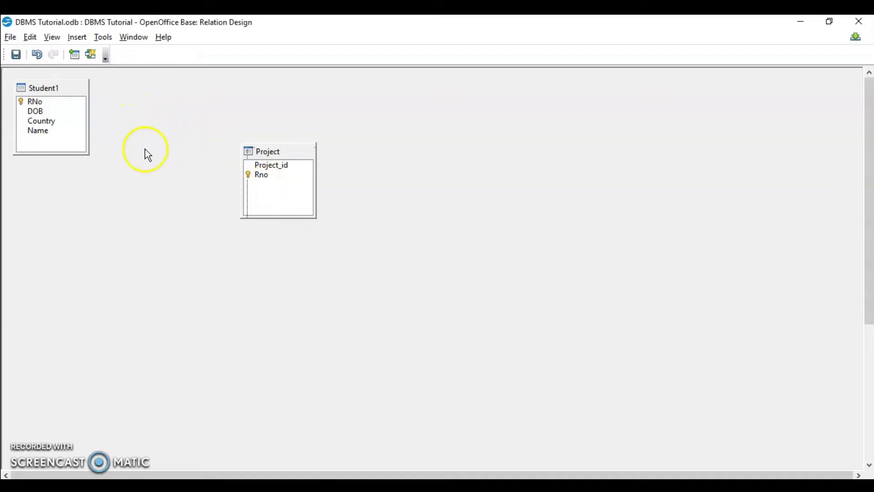
{"action": "right_click", "coordinate": [278, 184]}
{"action": "key", "text": "Escape"}
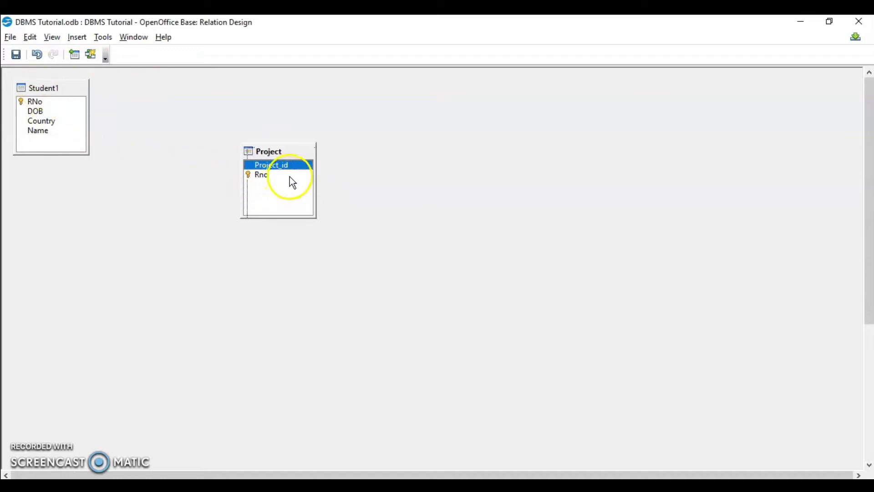
{"action": "right_click", "coordinate": [289, 177]}
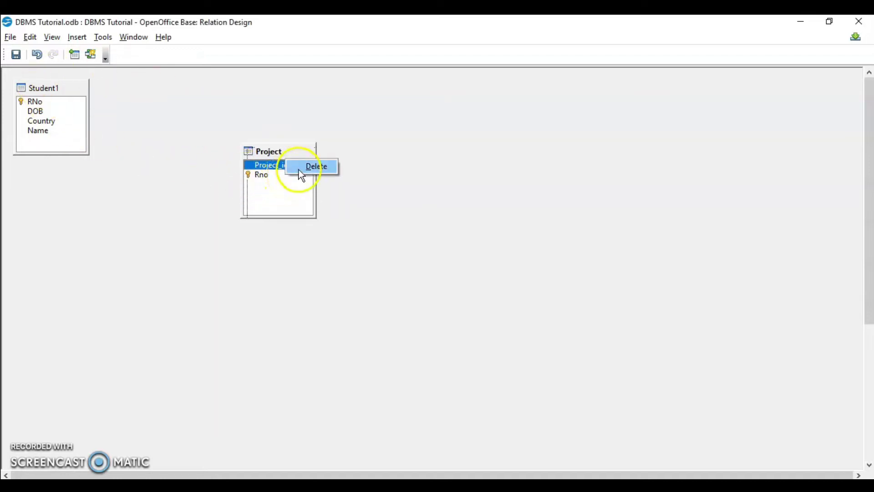
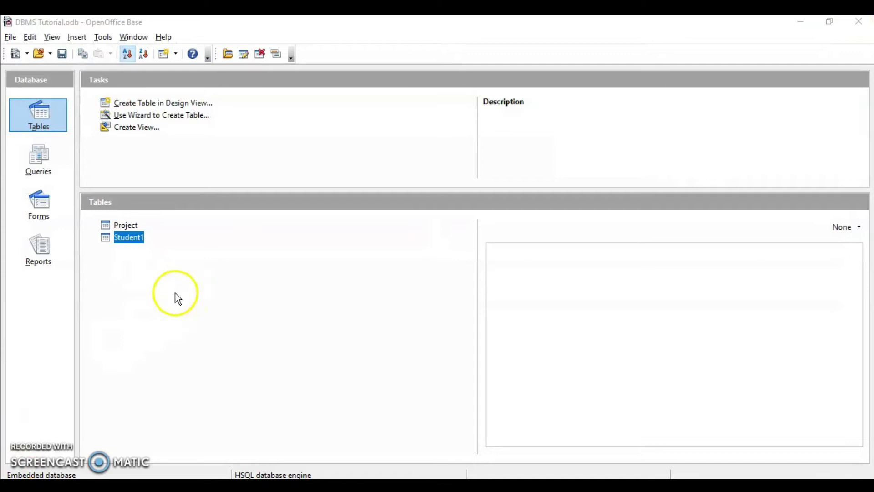
Step: Examine the Teacher table's fields and primary key in design view, and look through its records
{"action": "left_click", "coordinate": [87, 309]}
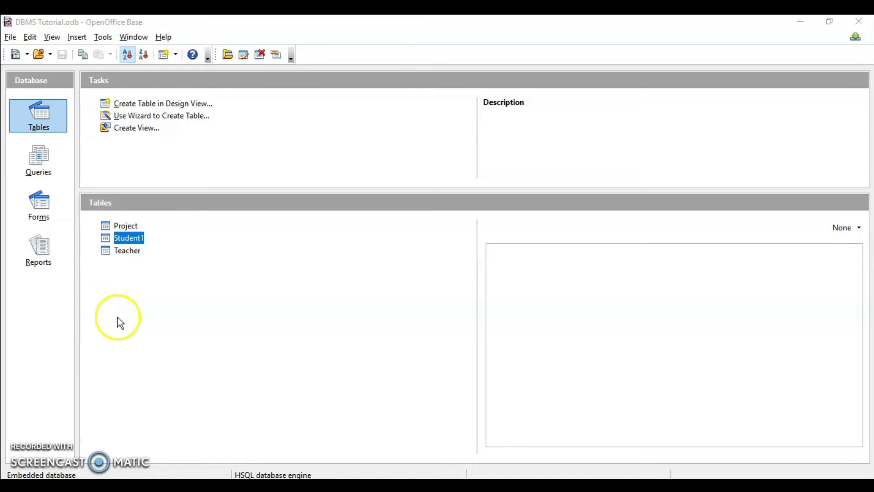
{"action": "right_click", "coordinate": [131, 250]}
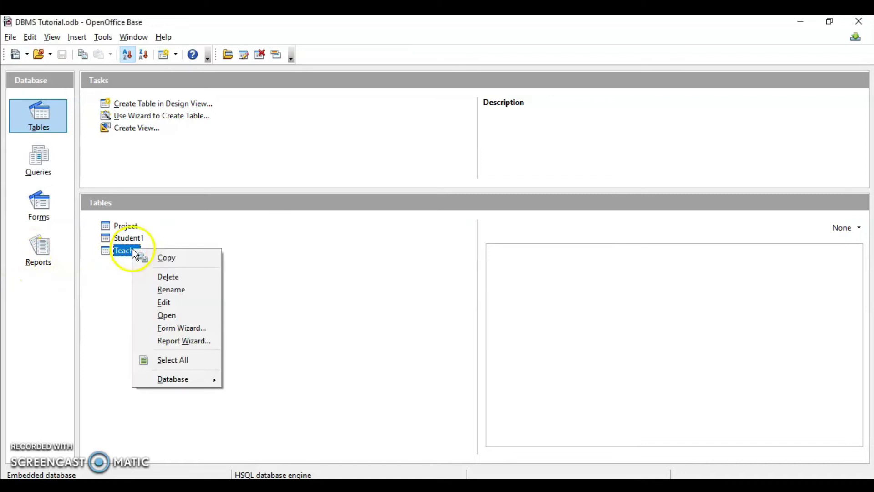
{"action": "left_click", "coordinate": [162, 301]}
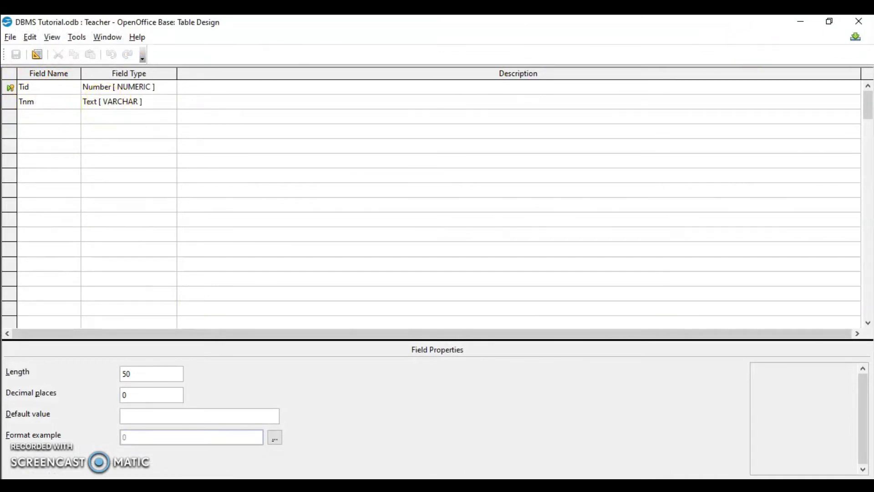
{"action": "left_click", "coordinate": [859, 23]}
{"action": "left_click", "coordinate": [108, 252]}
{"action": "double_click", "coordinate": [117, 253]}
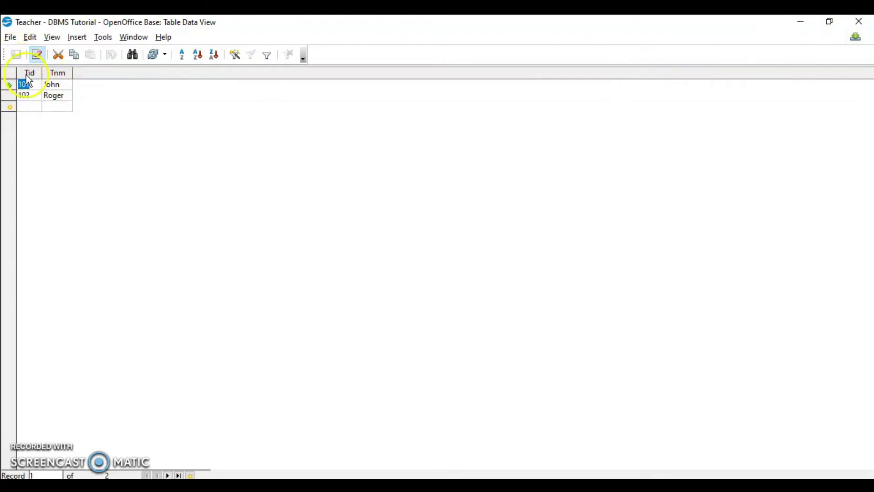
{"action": "left_click", "coordinate": [869, 38]}
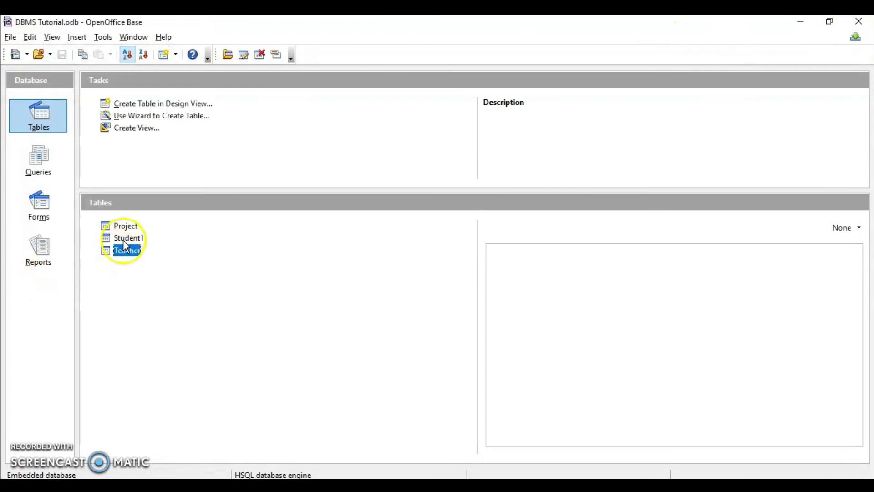
Step: Examine the Student1 table's fields and primary key in design view, and look through its records
{"action": "right_click", "coordinate": [123, 239]}
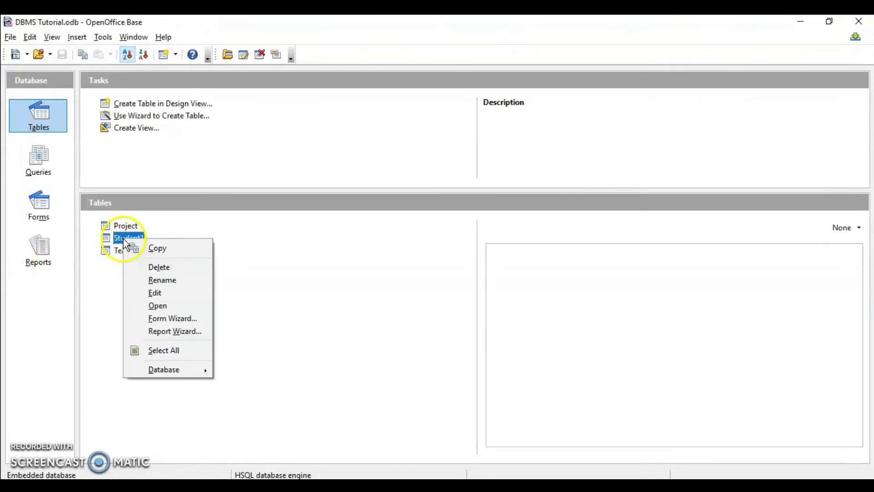
{"action": "left_click", "coordinate": [152, 293]}
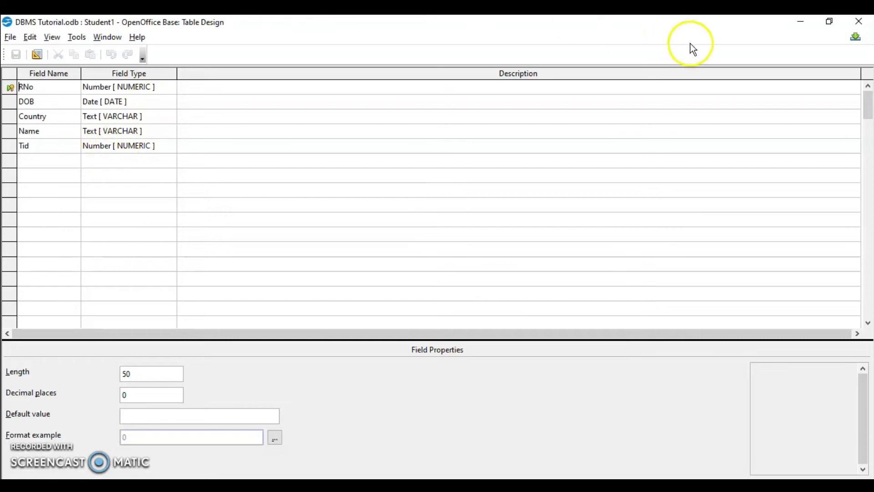
{"action": "left_click", "coordinate": [855, 31]}
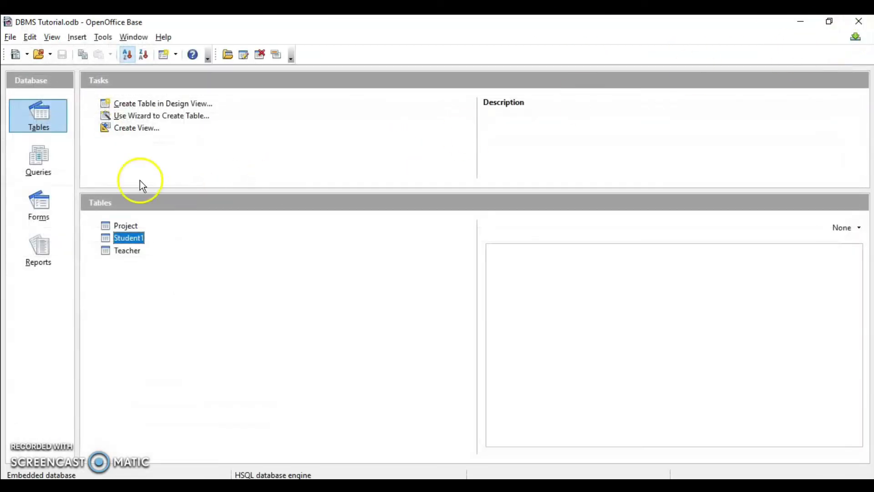
{"action": "double_click", "coordinate": [132, 240]}
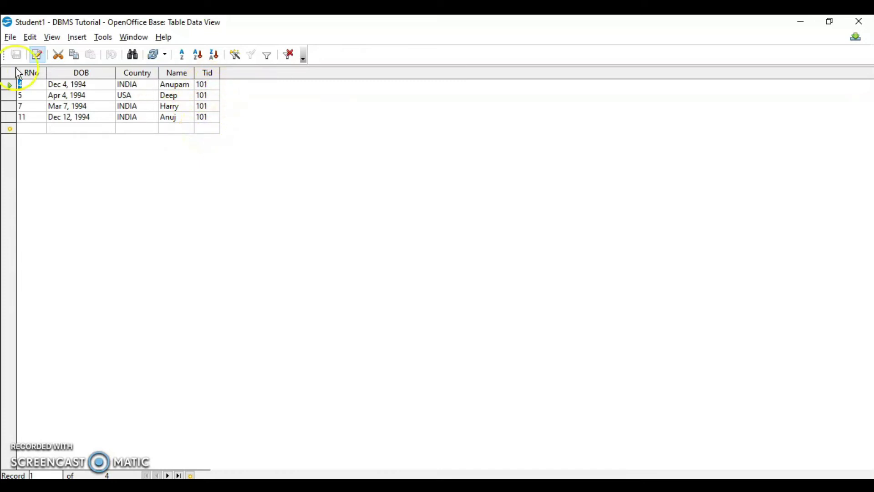
{"action": "left_click", "coordinate": [859, 23]}
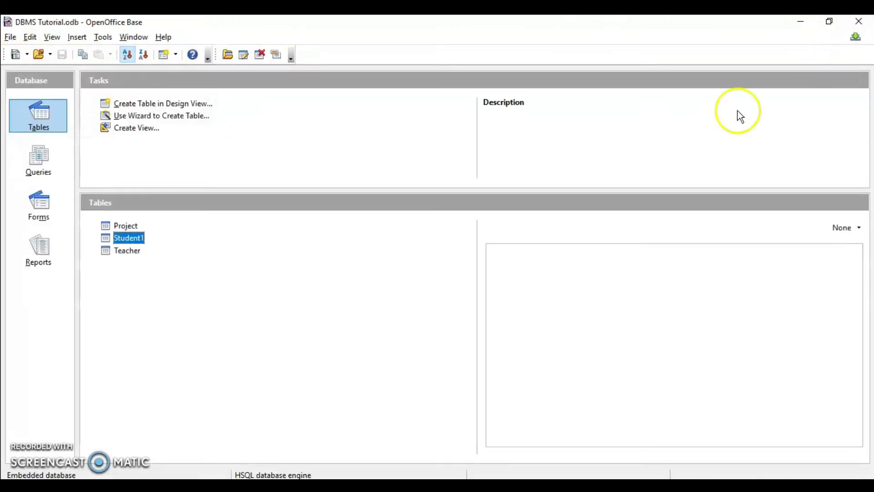
Step: Open the database's relation design and add the Student1 and Teacher tables to it
{"action": "left_click", "coordinate": [100, 38]}
{"action": "left_click", "coordinate": [121, 53]}
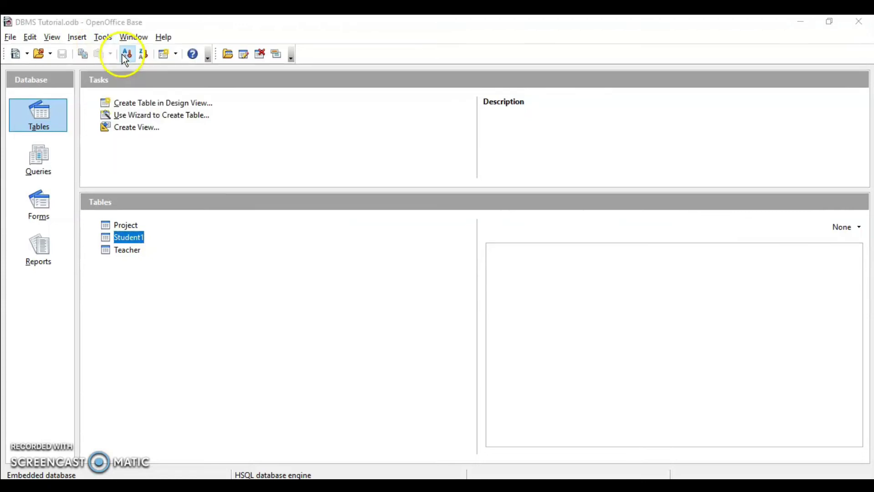
{"action": "left_click", "coordinate": [524, 182]}
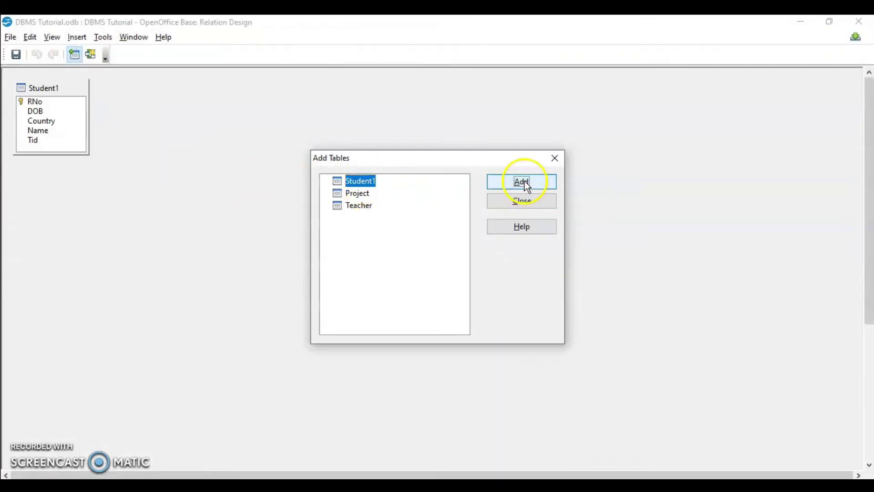
{"action": "left_click", "coordinate": [359, 205]}
{"action": "left_click", "coordinate": [517, 184]}
{"action": "left_click", "coordinate": [519, 200]}
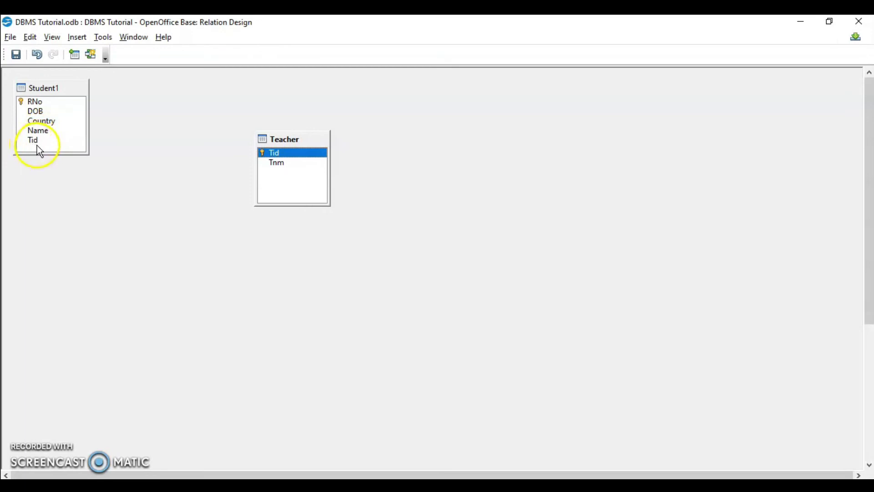
Step: Link Student1's Tid field to Teacher's Tid field and delete that relation again
{"action": "left_click_drag", "start_coordinate": [33, 141], "coordinate": [264, 154]}
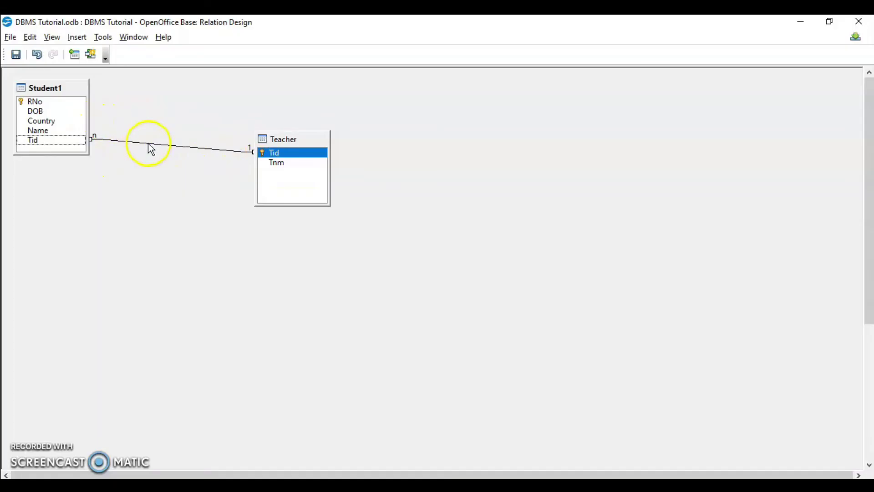
{"action": "right_click", "coordinate": [148, 143]}
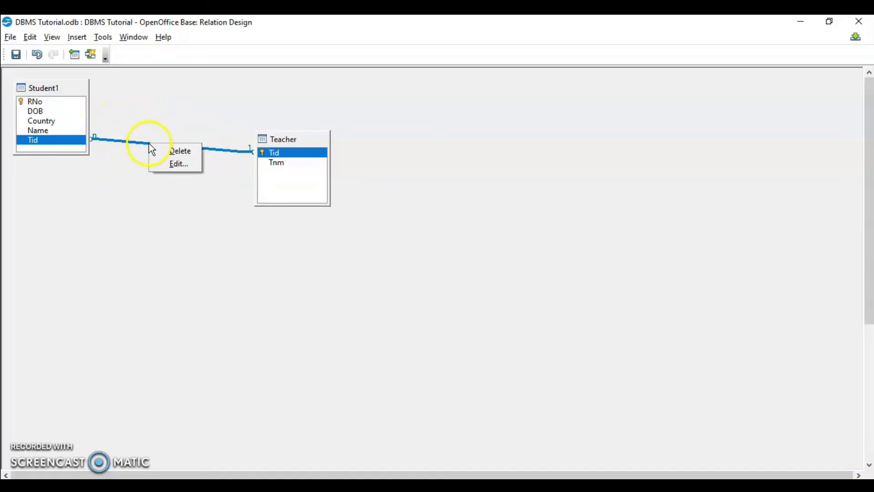
{"action": "left_click", "coordinate": [165, 149]}
Step: Move Student1 to the other side of Teacher, relate Teacher's Tid to Student1's Tid, and remove that relation
{"action": "left_click_drag", "start_coordinate": [69, 88], "coordinate": [509, 173]}
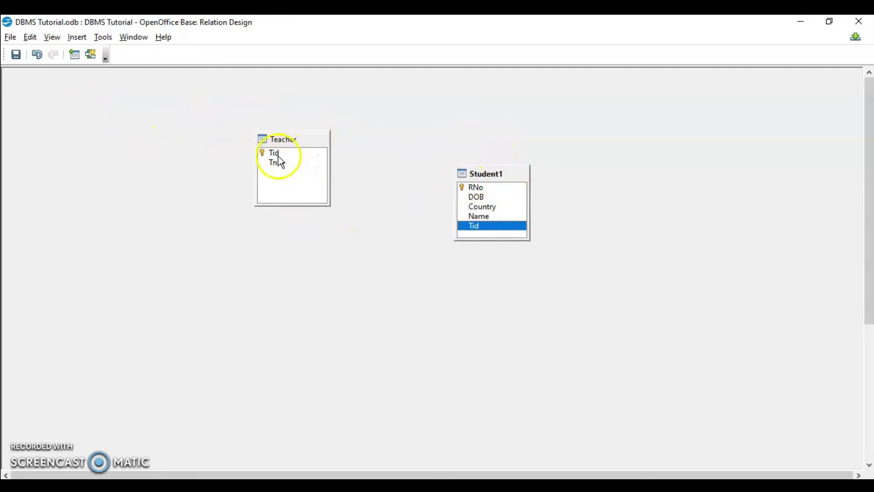
{"action": "left_click_drag", "start_coordinate": [278, 153], "coordinate": [460, 229]}
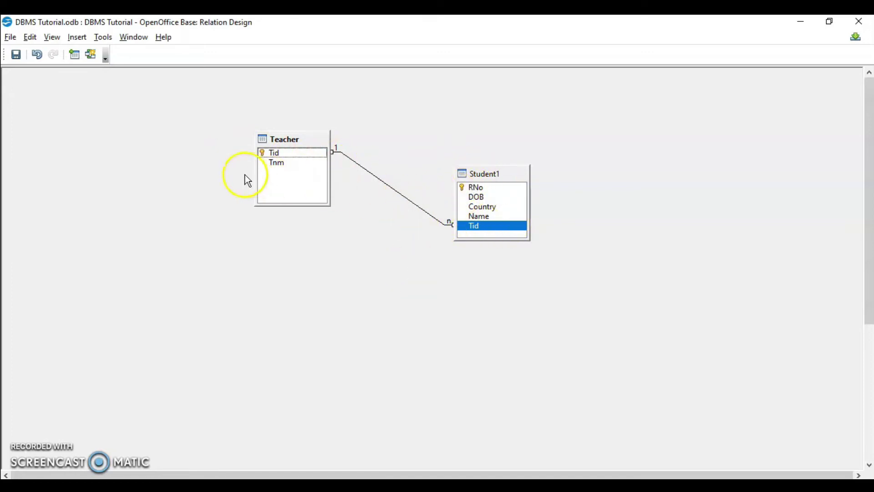
{"action": "right_click", "coordinate": [409, 203]}
{"action": "left_click", "coordinate": [438, 207]}
Step: Rearrange the tables with Student1 before Teacher and link Student1's Tid field to Teacher's Tid field
{"action": "left_click_drag", "start_coordinate": [509, 175], "coordinate": [126, 130]}
{"action": "left_click_drag", "start_coordinate": [300, 138], "coordinate": [449, 176]}
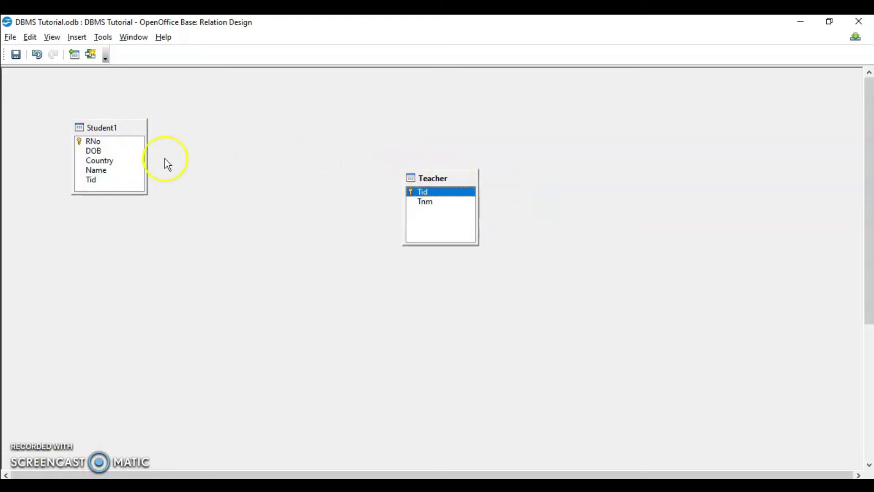
{"action": "left_click_drag", "start_coordinate": [106, 169], "coordinate": [95, 179]}
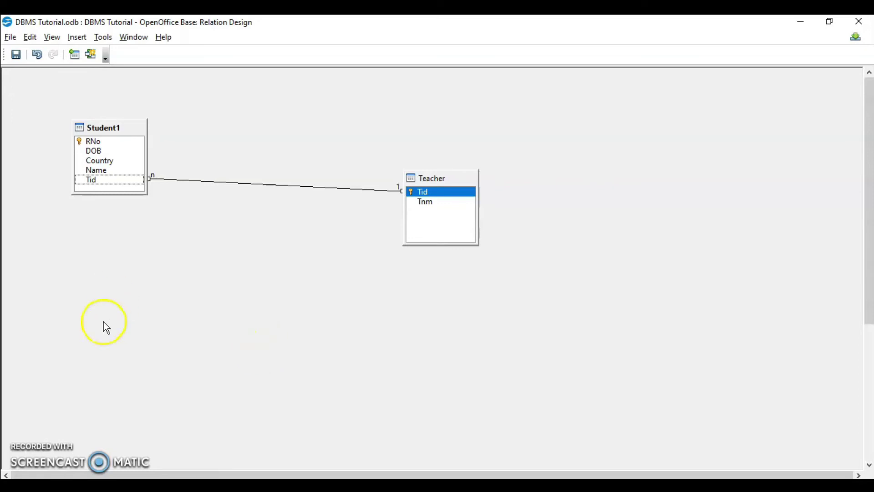
Step: In the Student1 records, set the Tid of the new record with RNo 12 to 102 and save the record
{"action": "key", "text": "alt+Tab"}
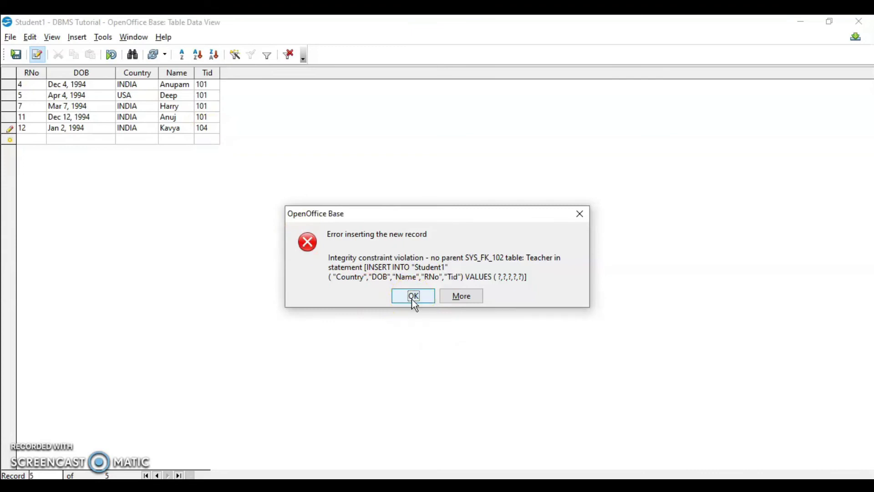
{"action": "left_click", "coordinate": [412, 299]}
{"action": "left_click", "coordinate": [212, 147]}
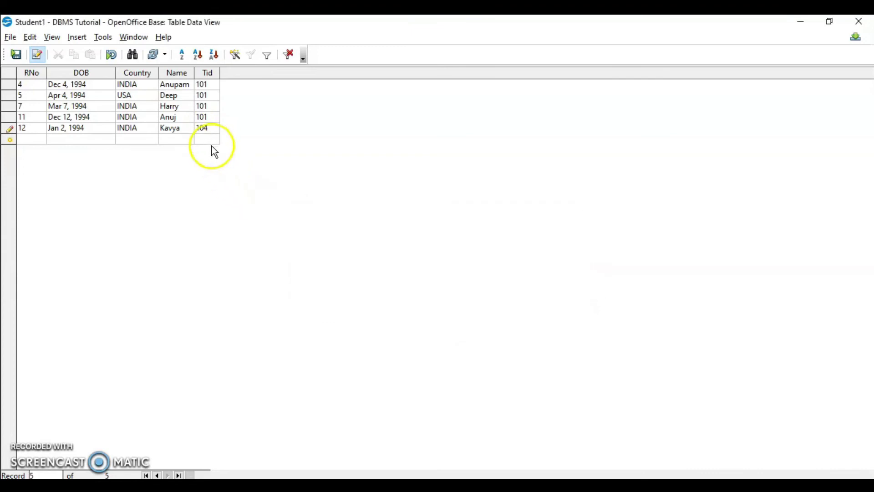
{"action": "key", "text": "BackSpace"}
{"action": "type", "text": "2"}
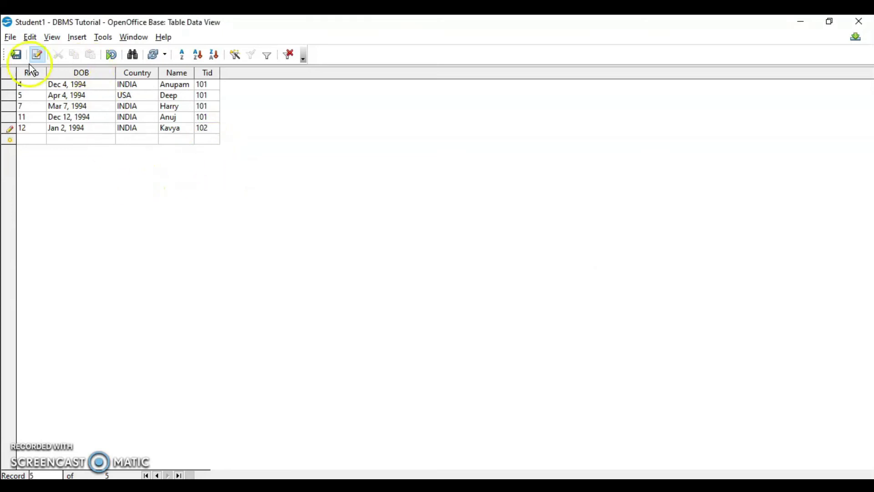
{"action": "left_click", "coordinate": [16, 55]}
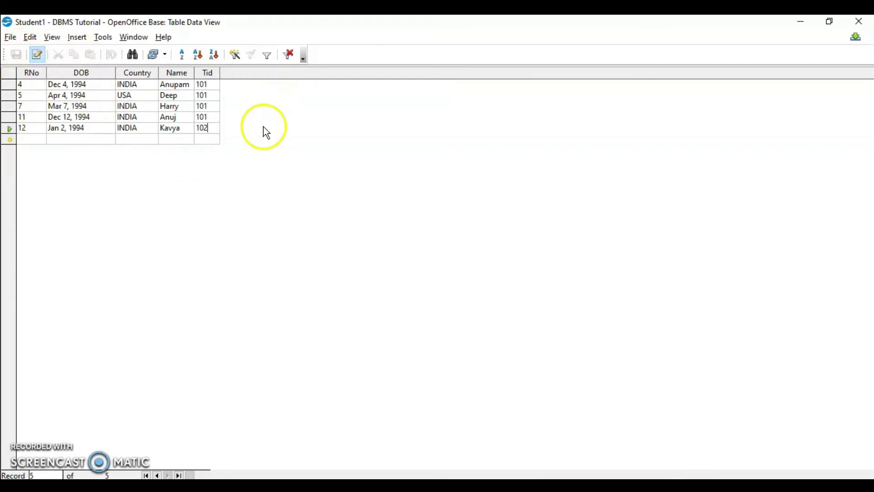
Step: Consult the referential integrity notes and try to save Tid 104 for the Student1 record with RNo 7
{"action": "key", "text": "alt+Tab"}
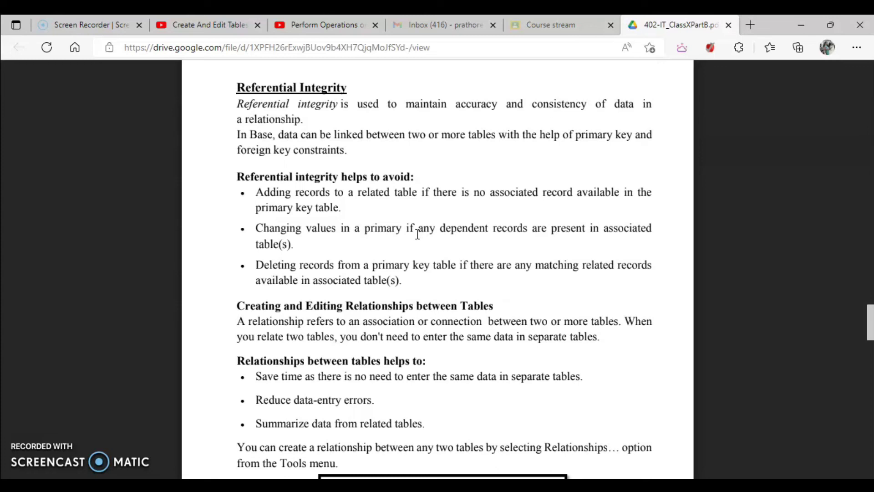
{"action": "left_click", "coordinate": [209, 106]}
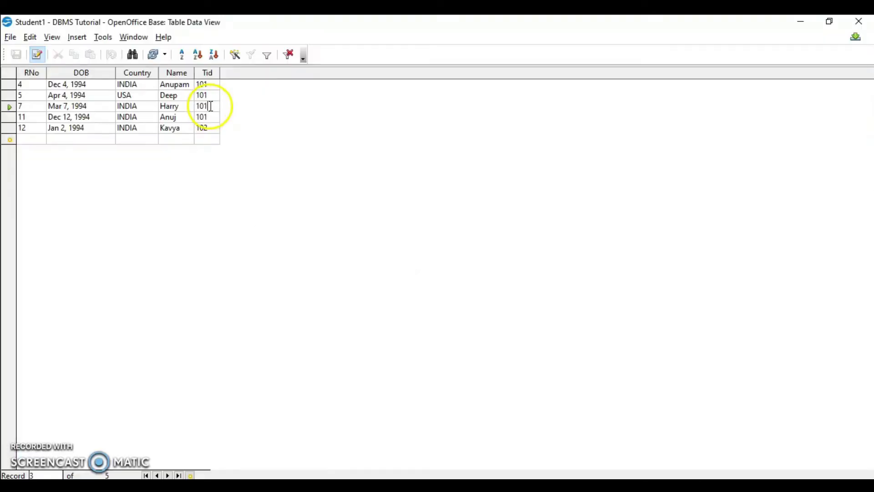
{"action": "double_click", "coordinate": [208, 107]}
{"action": "type", "text": "104"}
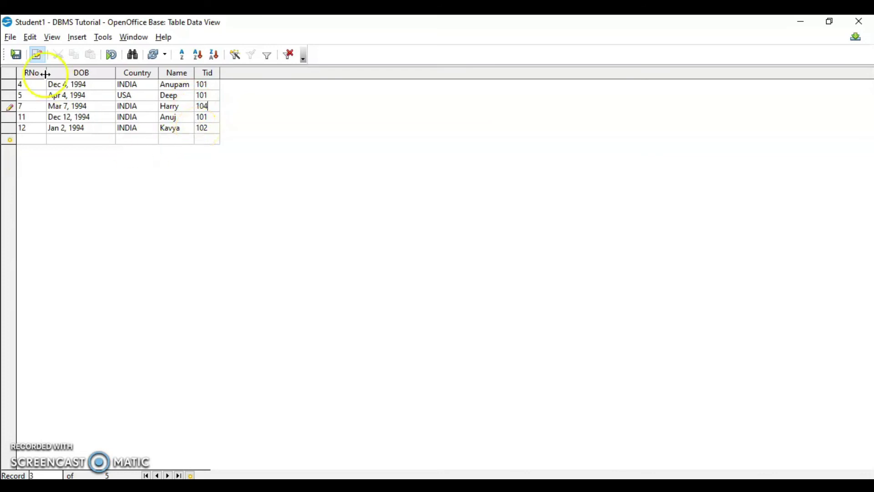
{"action": "left_click", "coordinate": [16, 54]}
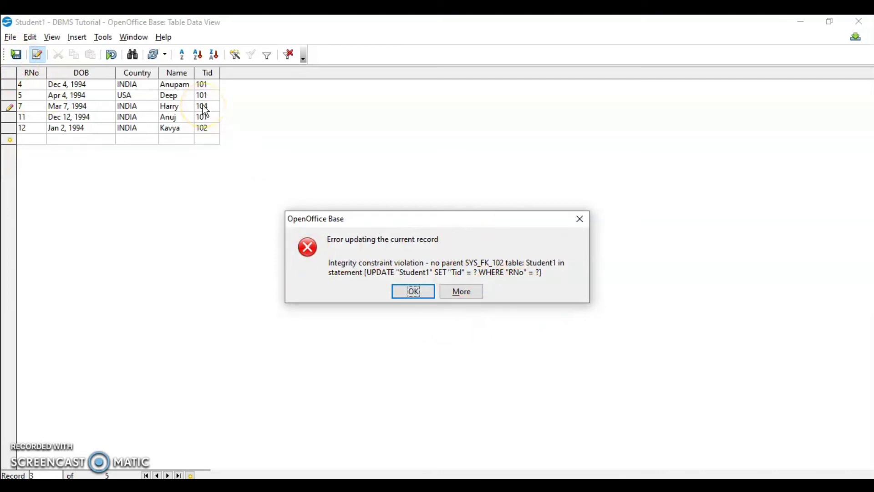
{"action": "key", "text": "Return"}
Step: Set the Tid of the Student1 record with RNo 7 back to 101 and save the record
{"action": "key", "text": "BackSpace"}
{"action": "type", "text": "1"}
{"action": "left_click", "coordinate": [20, 56]}
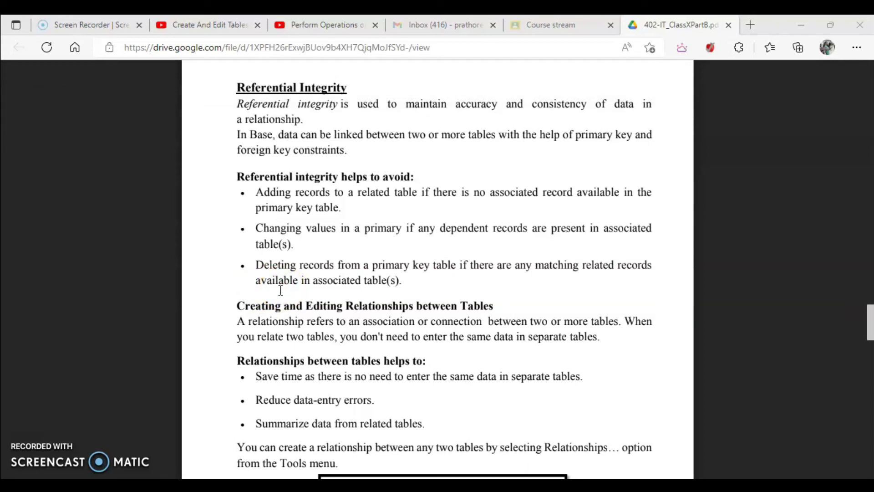
Step: Recheck the referential integrity notes, then open the Teacher table's records and try to delete the record with Tid 101
{"action": "left_click", "coordinate": [263, 294]}
{"action": "left_click", "coordinate": [252, 312]}
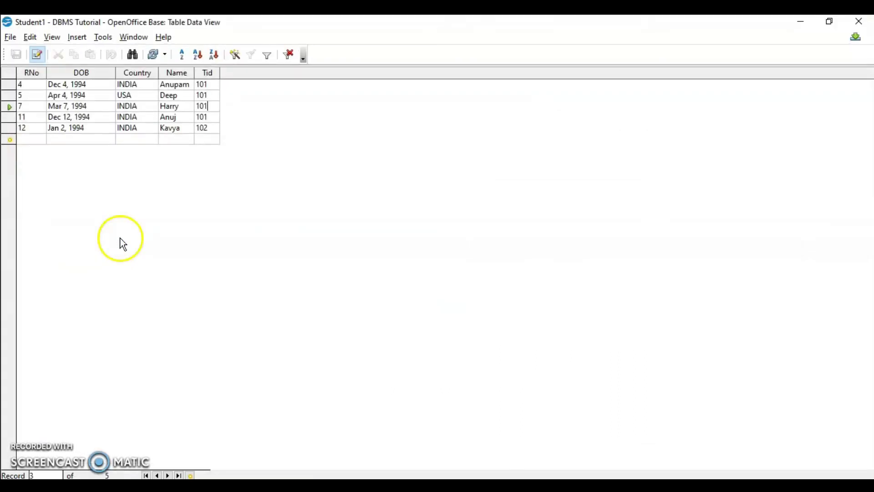
{"action": "left_click", "coordinate": [202, 109]}
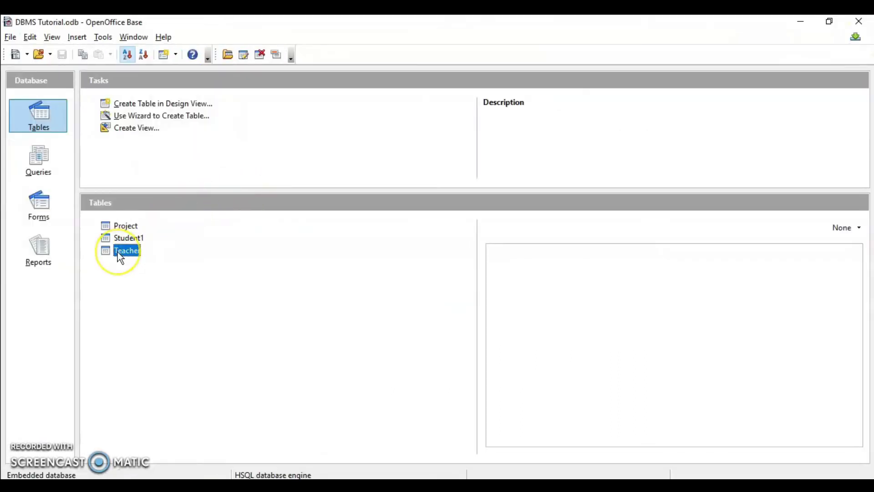
{"action": "double_click", "coordinate": [119, 251]}
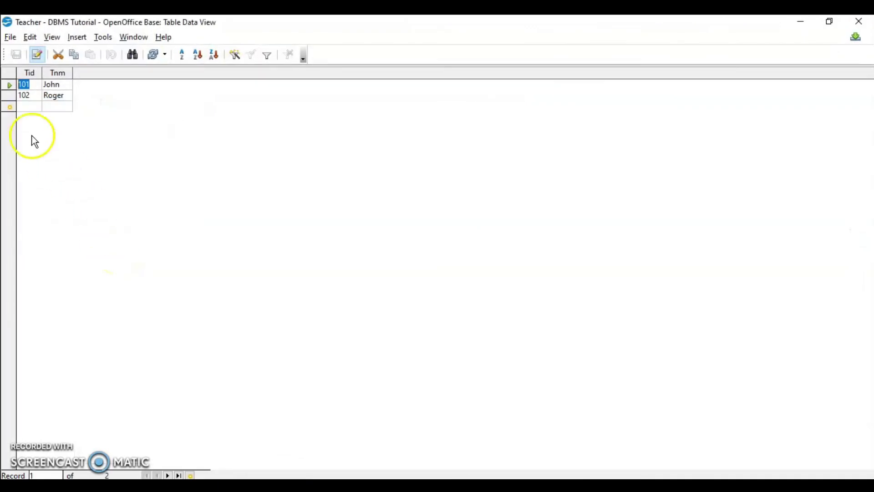
{"action": "right_click", "coordinate": [10, 86]}
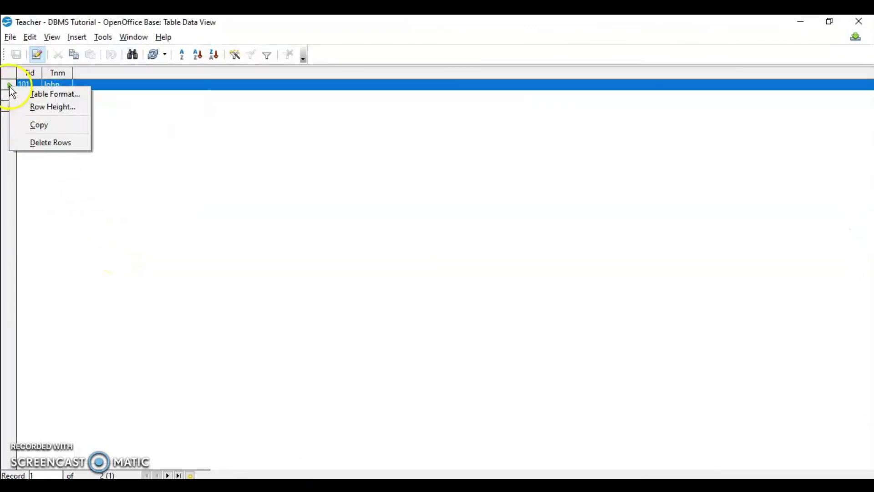
{"action": "left_click", "coordinate": [44, 143]}
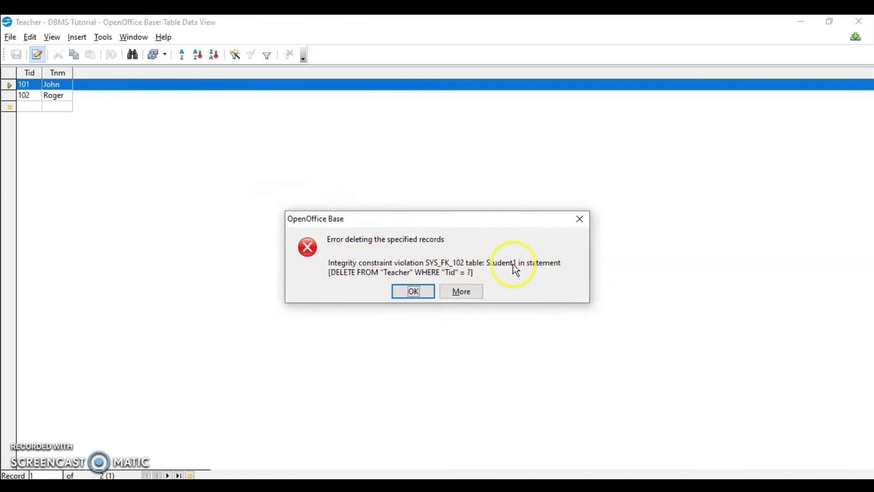
{"action": "left_click", "coordinate": [413, 292]}
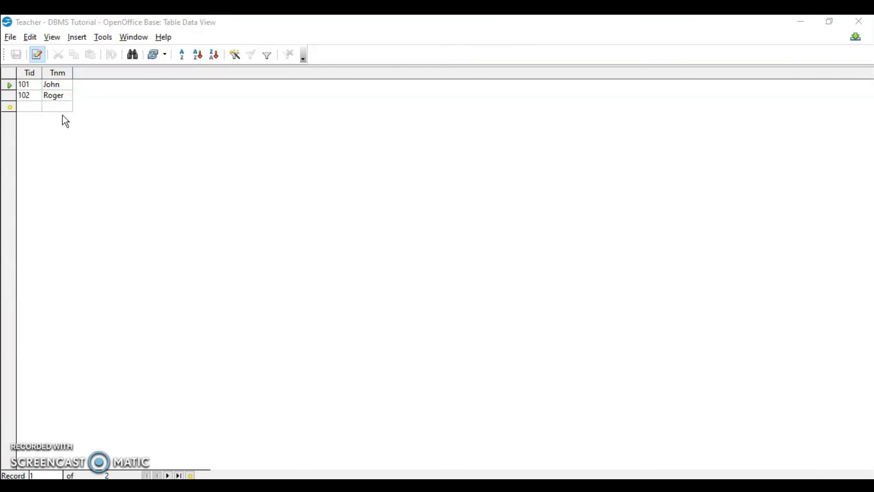
Step: Try to change the Tid of the first Teacher record to 104 and save it
{"action": "left_click", "coordinate": [32, 88]}
{"action": "key", "text": "BackSpace"}
{"action": "type", "text": "4"}
{"action": "left_click", "coordinate": [16, 55]}
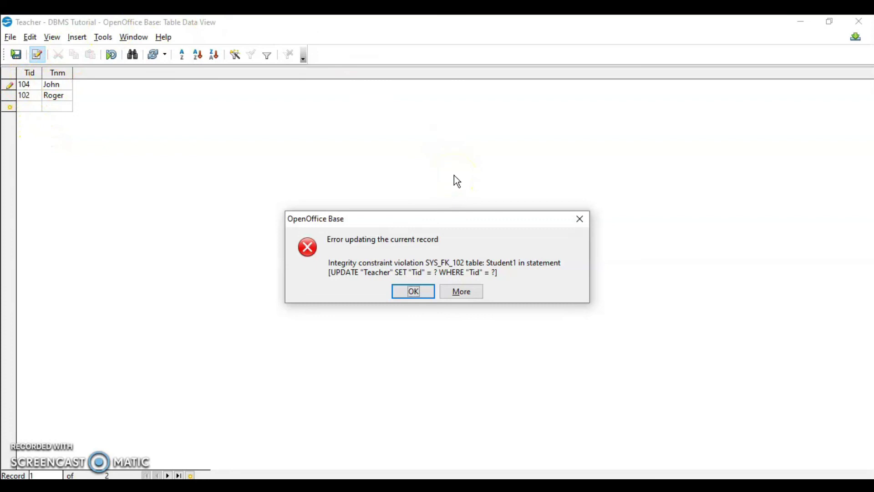
{"action": "left_click", "coordinate": [414, 291]}
Step: Try once more to delete the Teacher record with Tid 101
{"action": "left_click", "coordinate": [9, 90]}
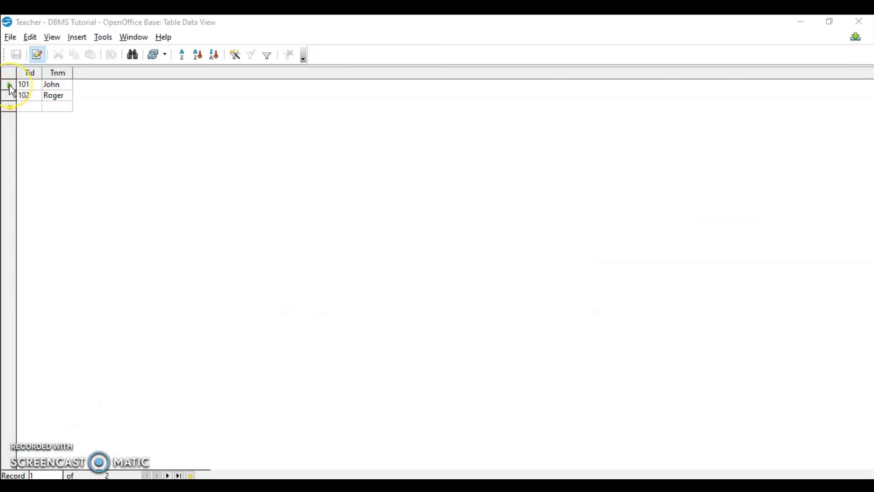
{"action": "right_click", "coordinate": [10, 86]}
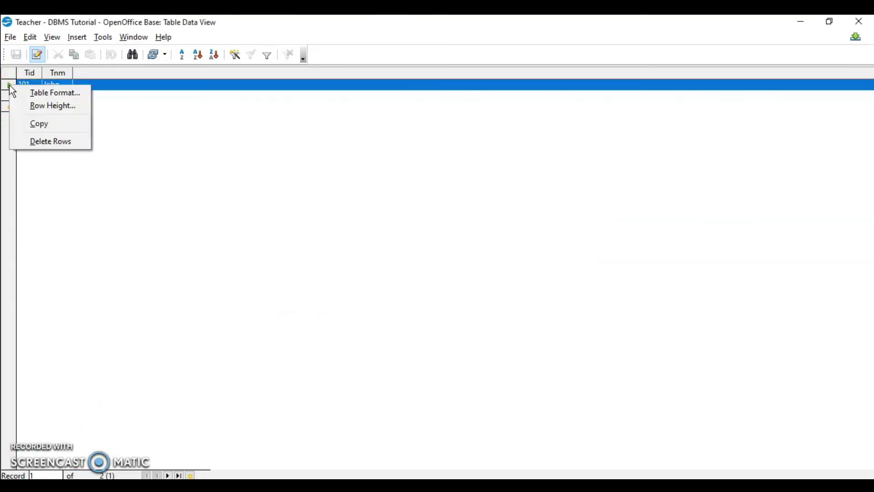
{"action": "left_click", "coordinate": [53, 141]}
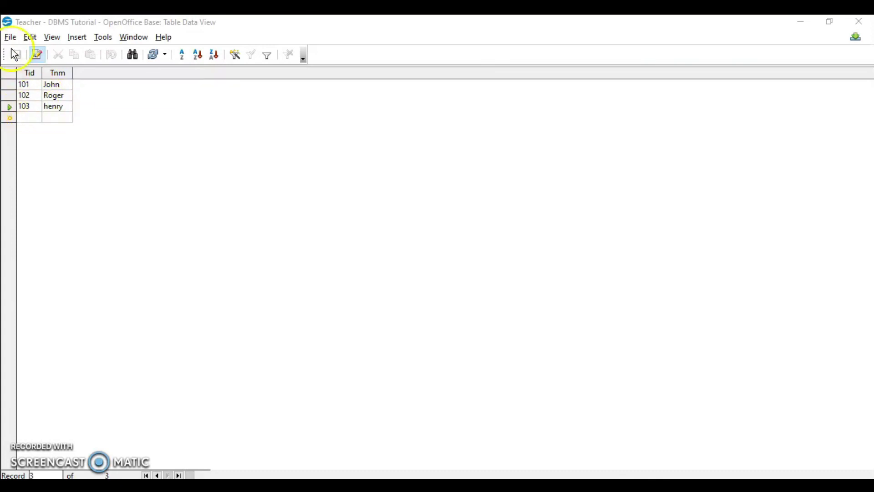
Step: Delete the record with Tid 103 from the Teacher table
{"action": "right_click", "coordinate": [11, 108]}
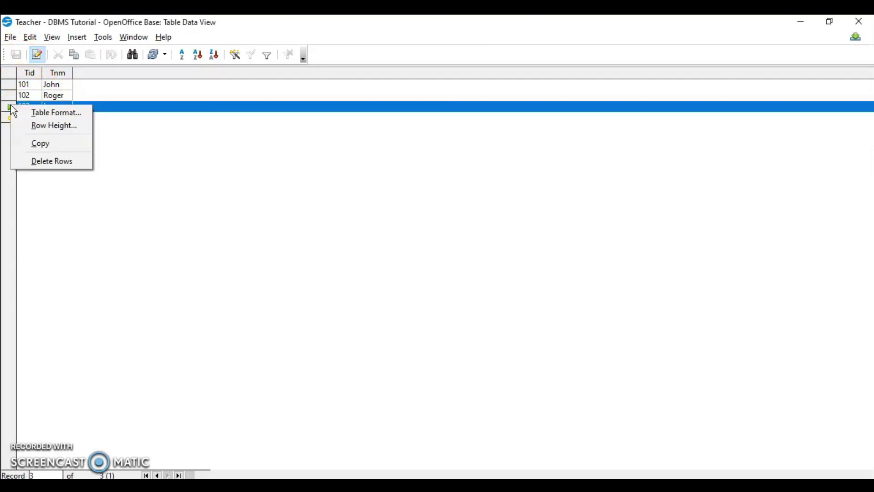
{"action": "left_click", "coordinate": [41, 159]}
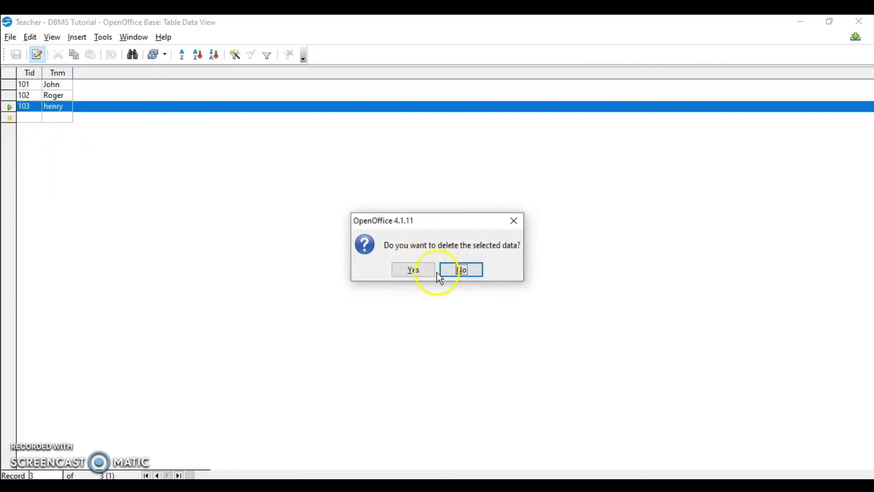
{"action": "left_click", "coordinate": [425, 272]}
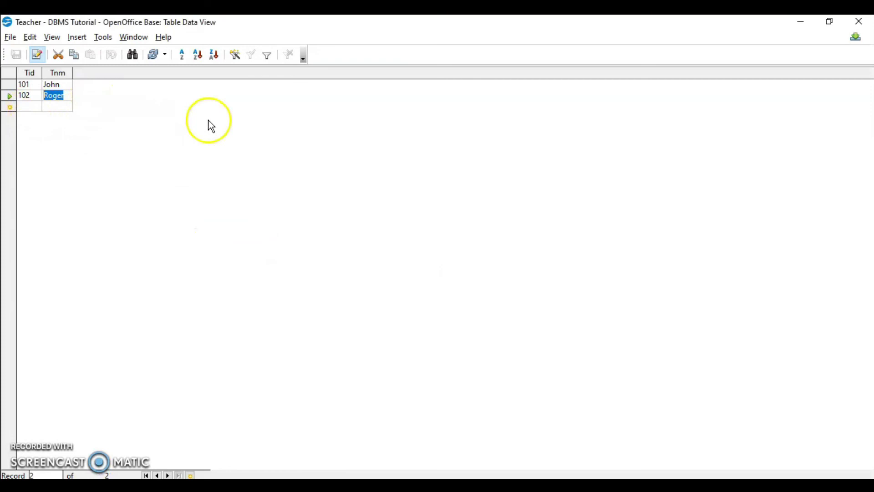
Step: Switch to the Writer document to review its One to One Relationship diagram, and return to the PDF notes on table relationships in the browser
{"action": "key", "text": "alt+Tab"}
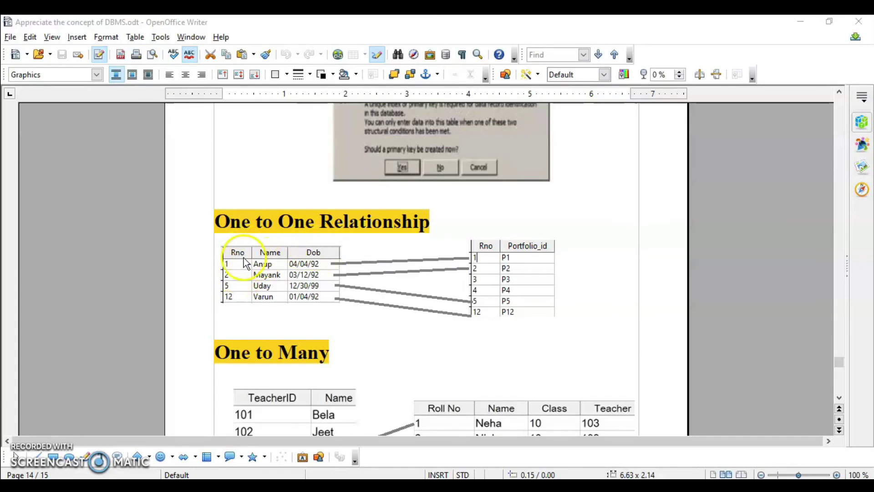
{"action": "left_click", "coordinate": [483, 257]}
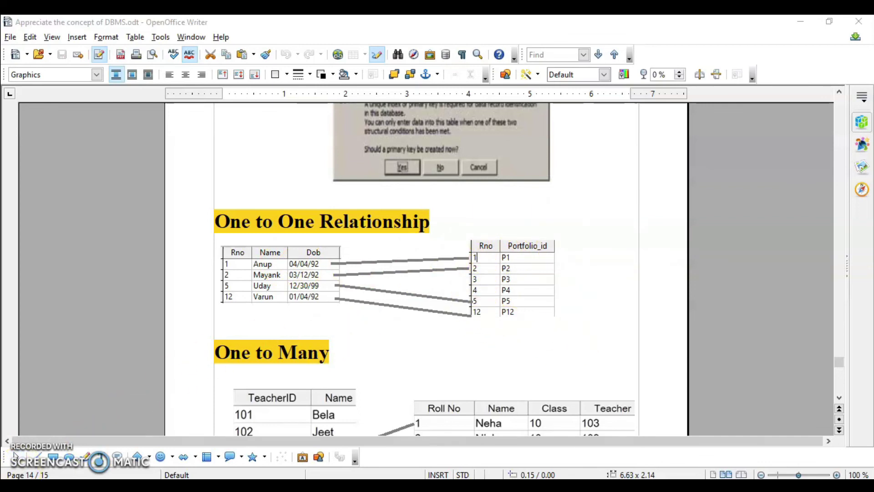
{"action": "left_click", "coordinate": [363, 302]}
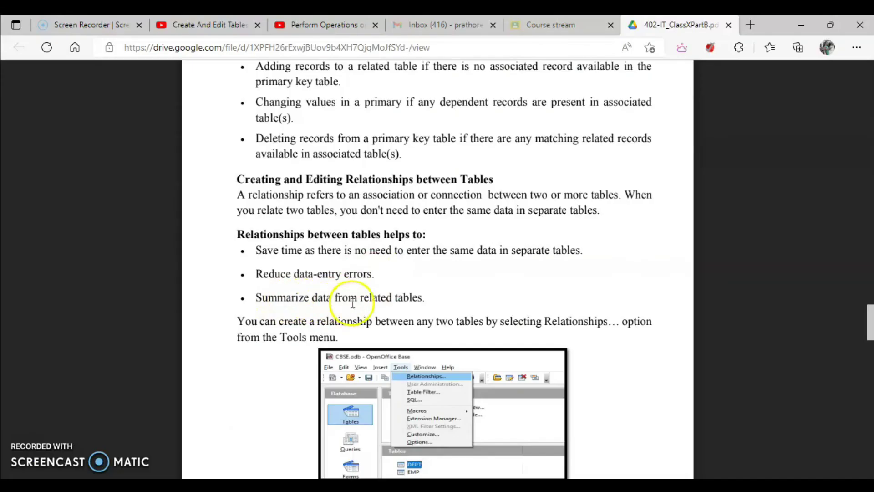